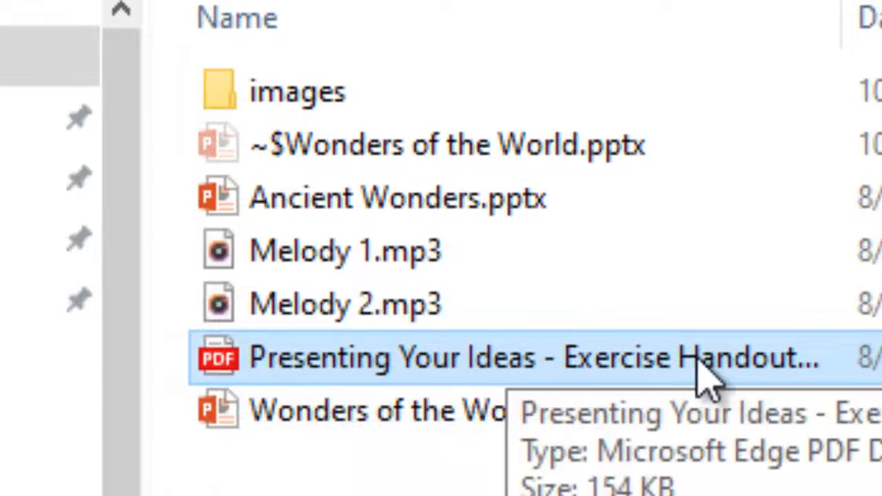
Open the Presenting Your Ideas exercise handout PDF and switch to the Wonders of the World presentation in PowerPoint.
{"action": "left_click", "coordinate": [650, 358]}
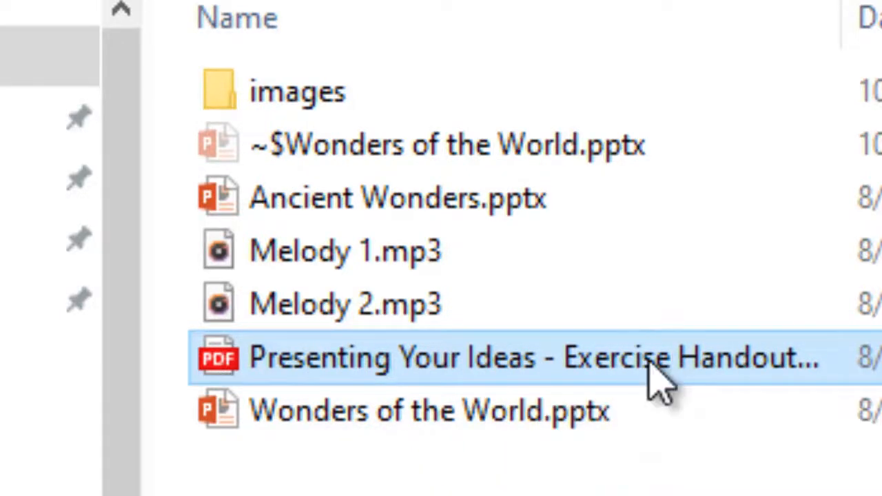
{"action": "double_click", "coordinate": [650, 358]}
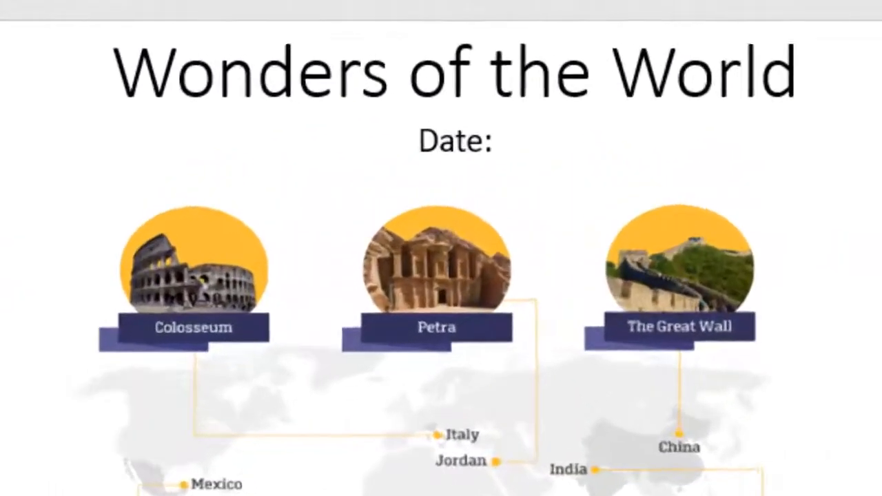
{"action": "key", "text": "alt+Tab"}
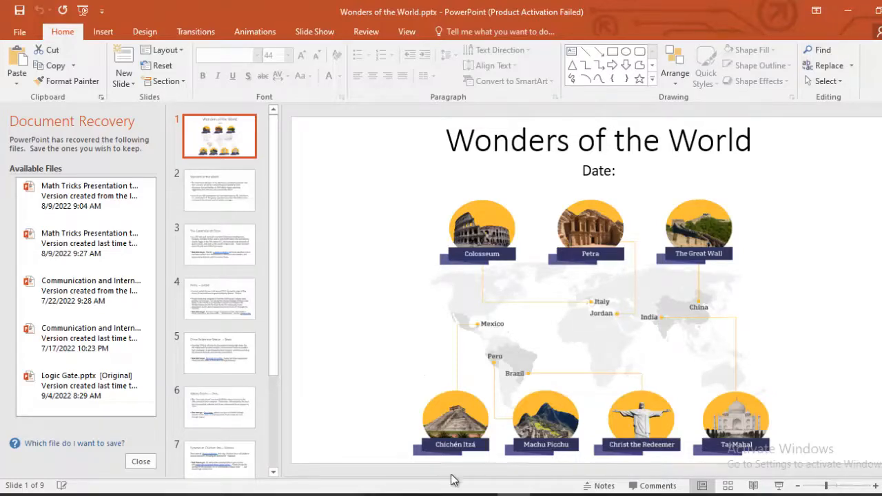
{"action": "mouse_move", "coordinate": [448, 495]}
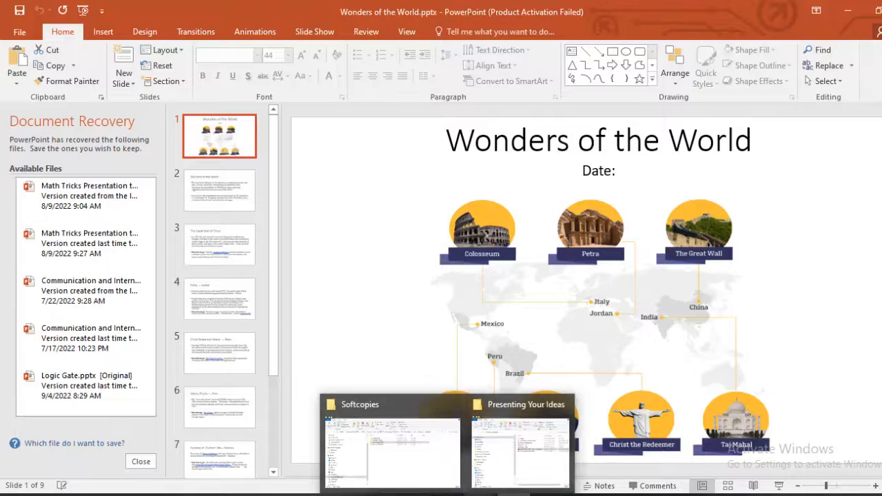
{"action": "left_click", "coordinate": [418, 495]}
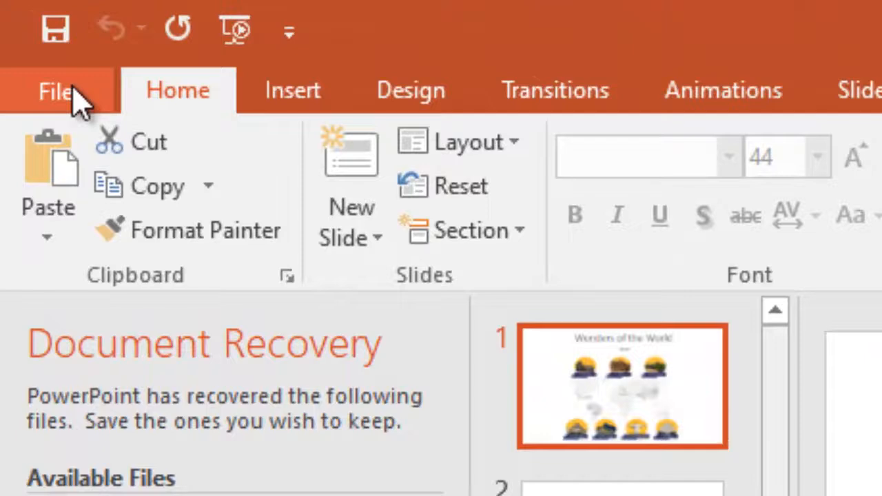
Start saving the presentation as a new file by browsing for a location on this PC.
{"action": "left_click", "coordinate": [73, 86]}
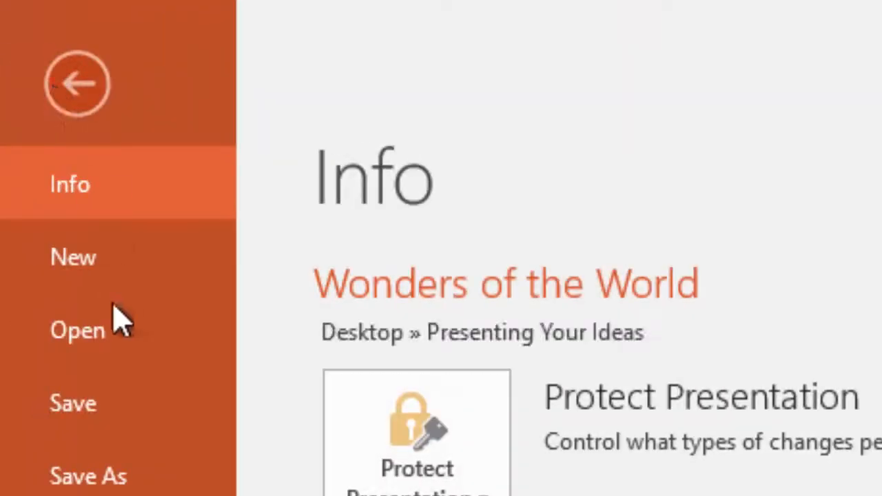
{"action": "left_click", "coordinate": [93, 447]}
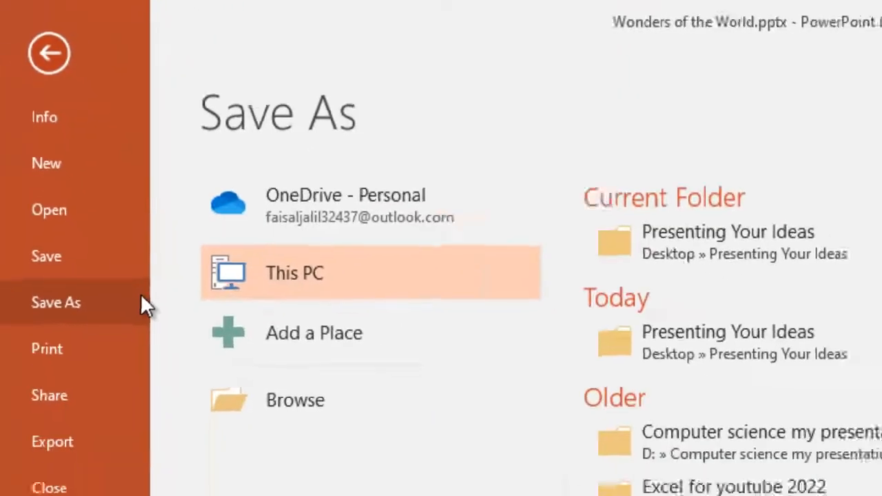
{"action": "left_click", "coordinate": [261, 359]}
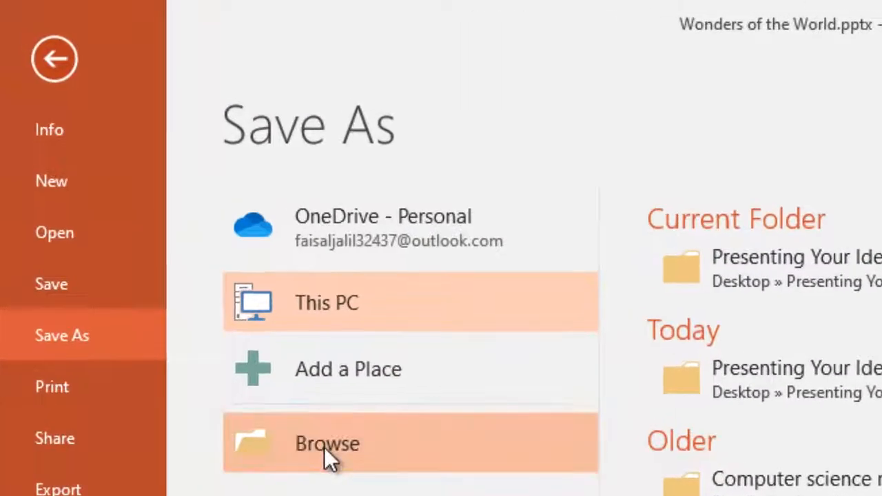
{"action": "left_click", "coordinate": [324, 447]}
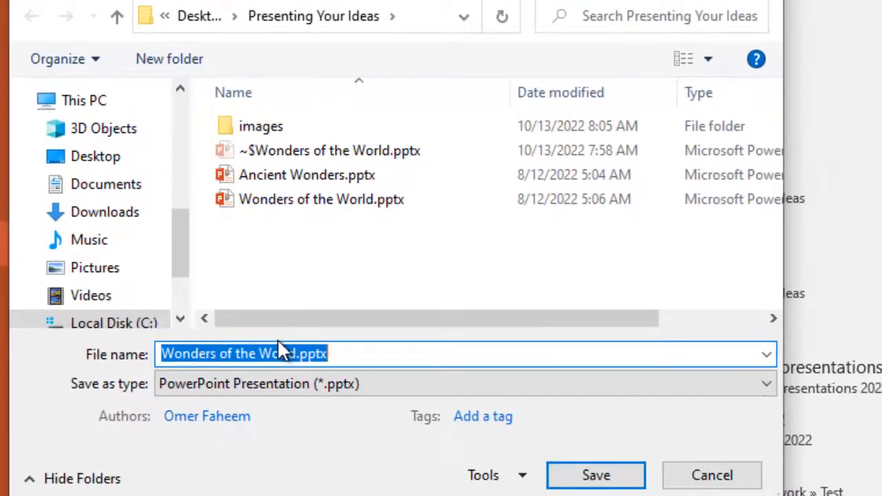
Prefix the file name Wonders of the World.pptx with "Ex", the student's full name and "5 T and C".
{"action": "left_click", "coordinate": [163, 351]}
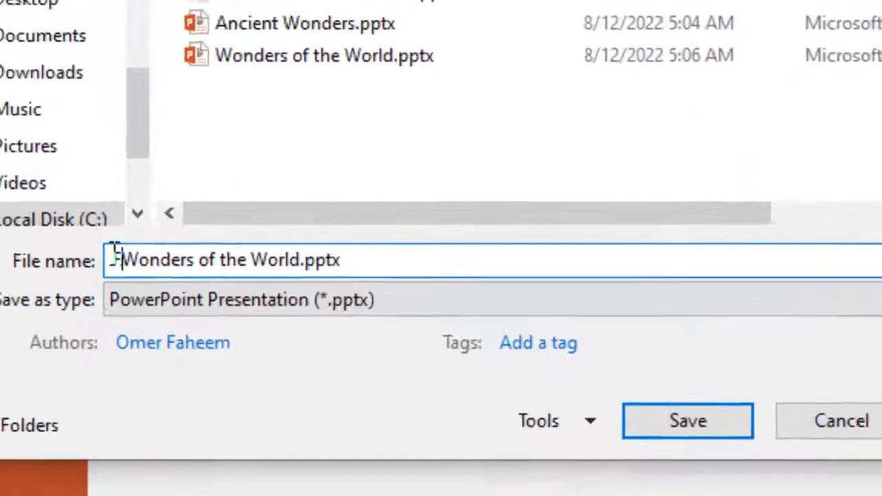
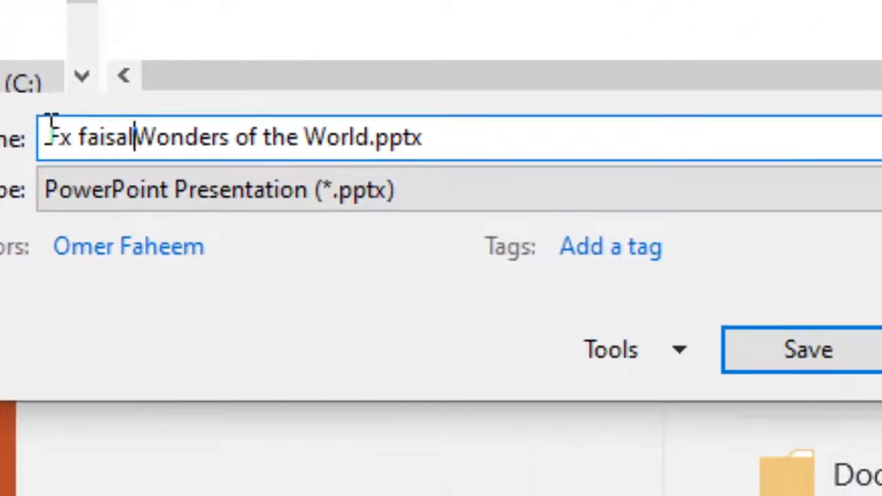
{"action": "type", "text": "5 and"}
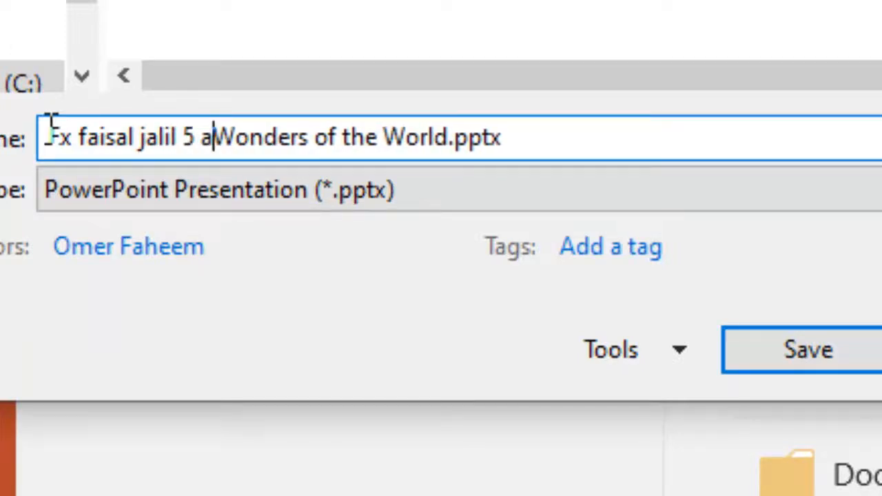
{"action": "key", "text": "BackSpace"}
{"action": "key", "text": "BackSpace"}
{"action": "key", "text": "BackSpace"}
{"action": "key", "text": "BackSpace"}
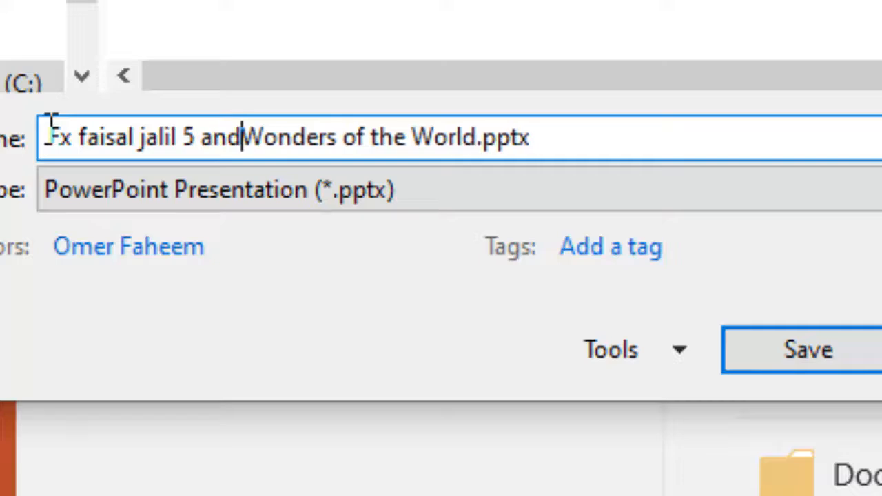
{"action": "type", "text": "T and "}
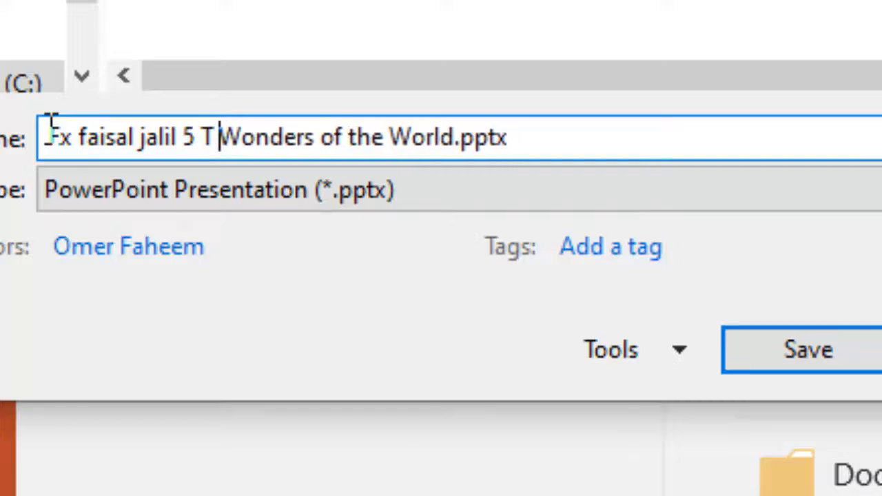
{"action": "type", "text": "C"}
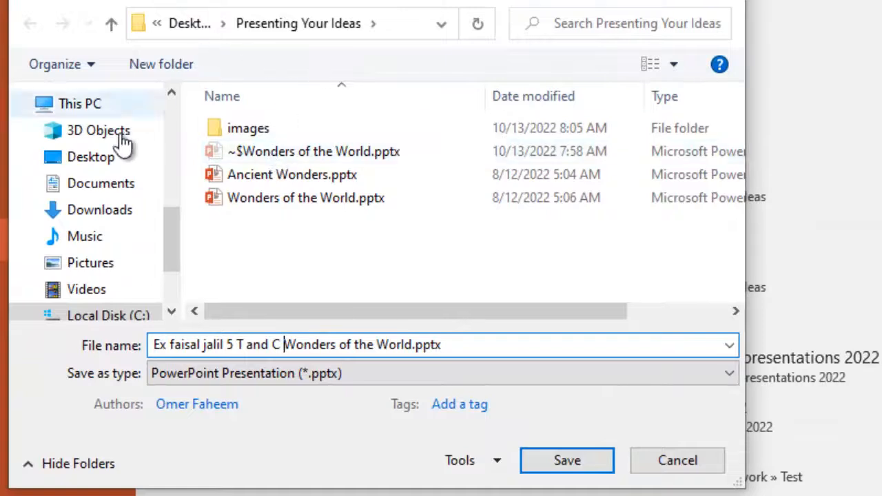
Save the renamed presentation in the Presenting Your Ideas folder on the Desktop.
{"action": "left_click", "coordinate": [86, 169]}
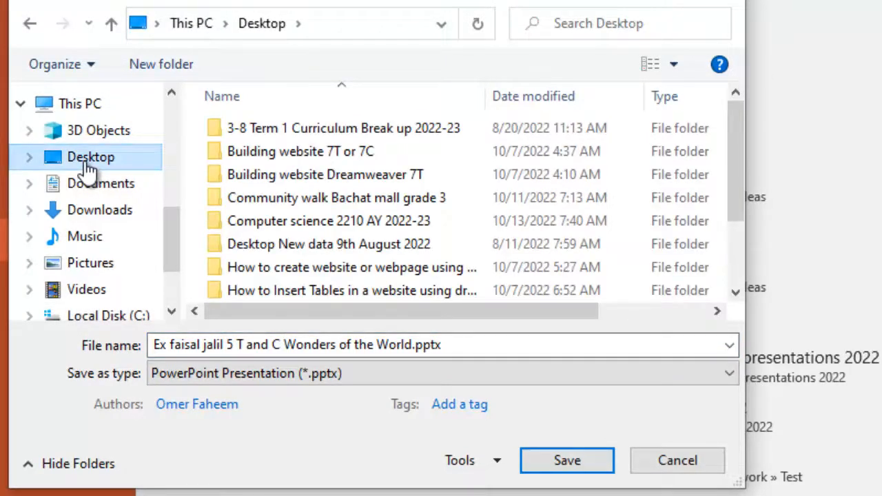
{"action": "scroll", "coordinate": [171, 239], "scroll_direction": "down", "scroll_amount": 1}
{"action": "left_click_drag", "start_coordinate": [169, 240], "coordinate": [168, 172]}
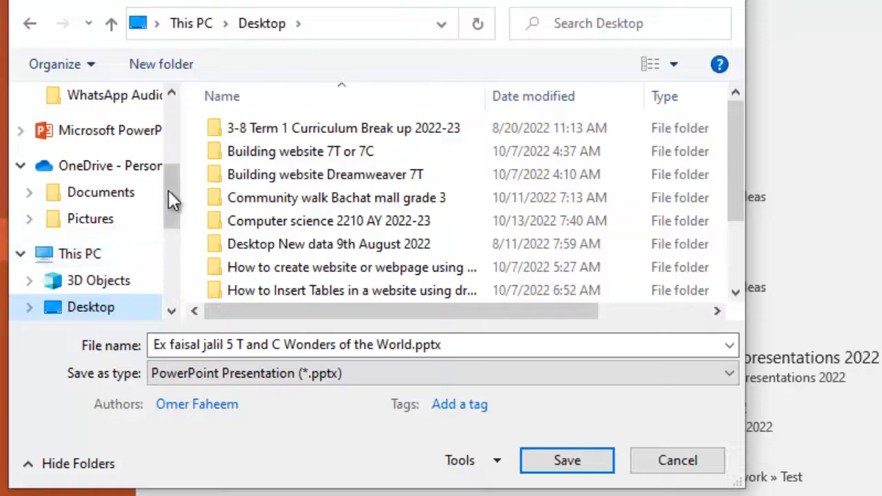
{"action": "scroll", "coordinate": [169, 175], "scroll_direction": "up", "scroll_amount": 2}
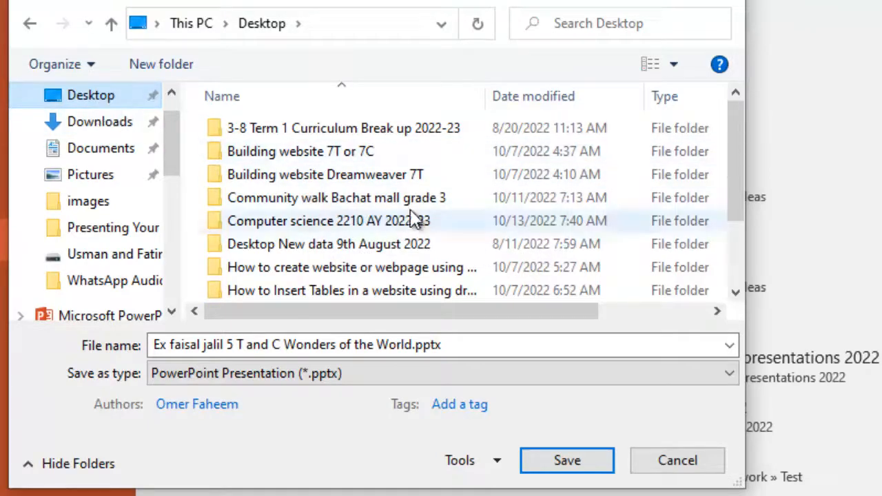
{"action": "left_click", "coordinate": [291, 222]}
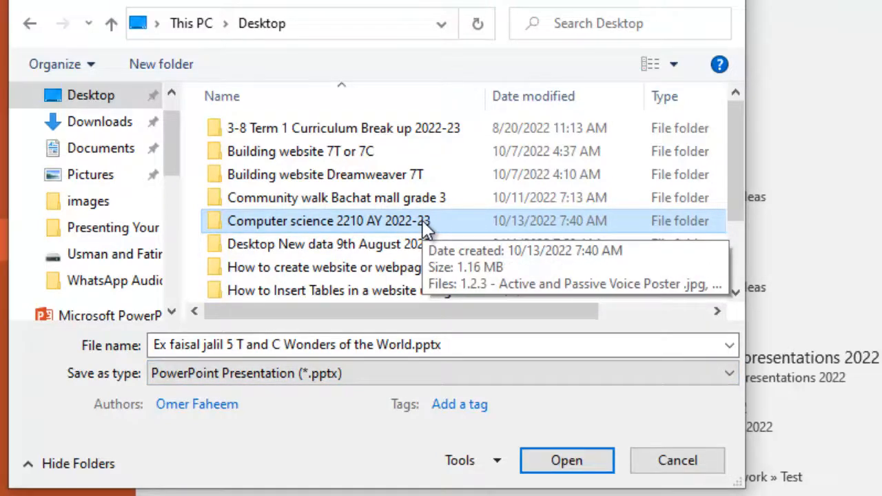
{"action": "scroll", "coordinate": [422, 228], "scroll_direction": "down", "scroll_amount": 2}
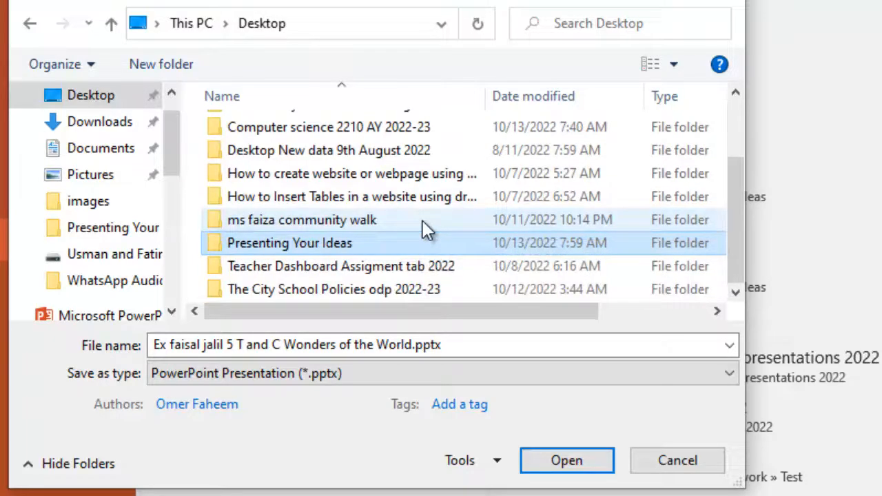
{"action": "double_click", "coordinate": [301, 250]}
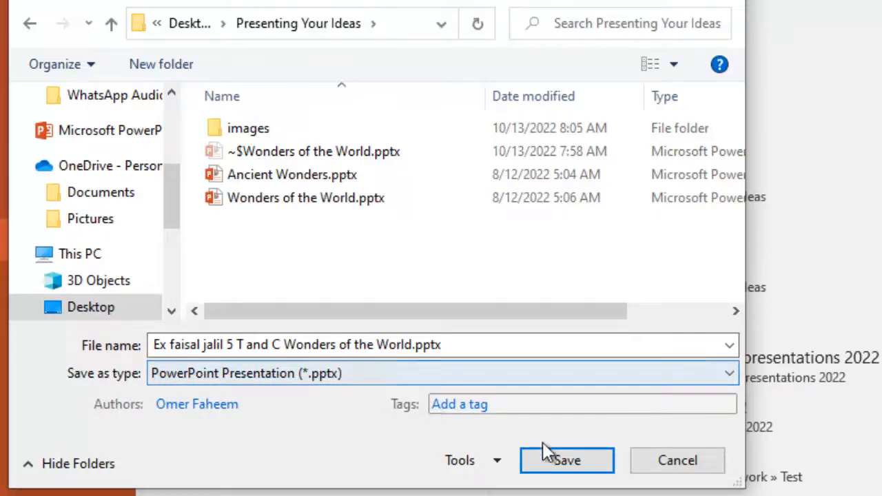
{"action": "left_click", "coordinate": [555, 458]}
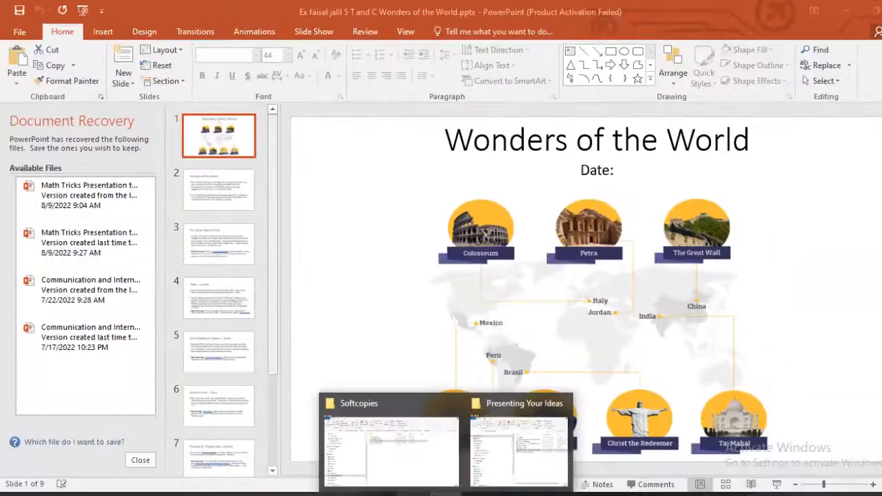
Switch to the exercise handout in the browser and read task 3 of Part A about applying a theme.
{"action": "left_click", "coordinate": [528, 441]}
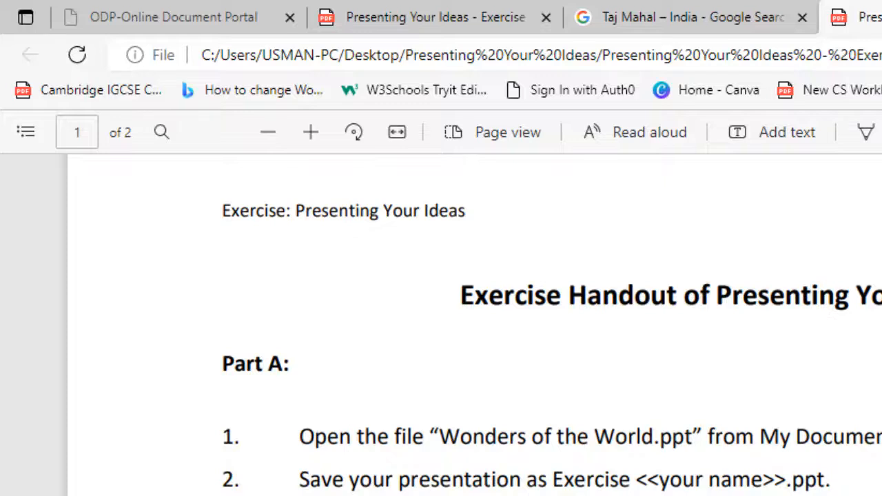
{"action": "scroll", "coordinate": [475, 324], "scroll_direction": "down", "scroll_amount": 3}
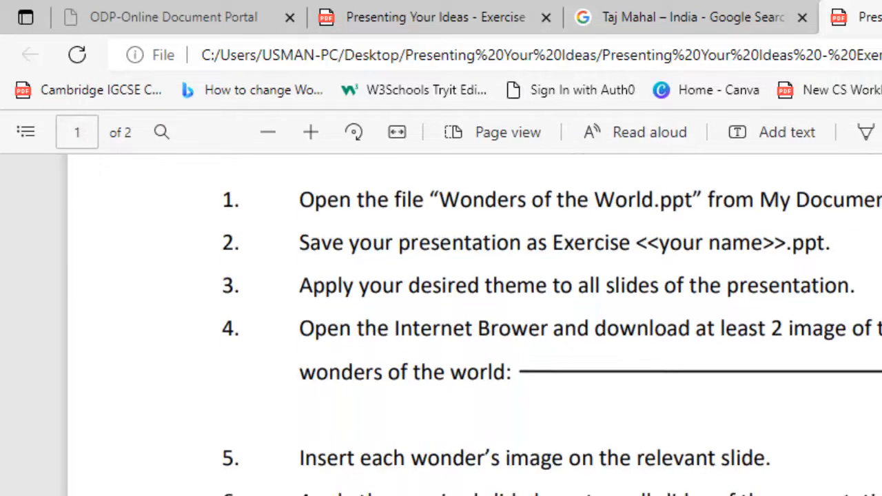
{"action": "scroll", "coordinate": [551, 334], "scroll_direction": "down", "scroll_amount": 2}
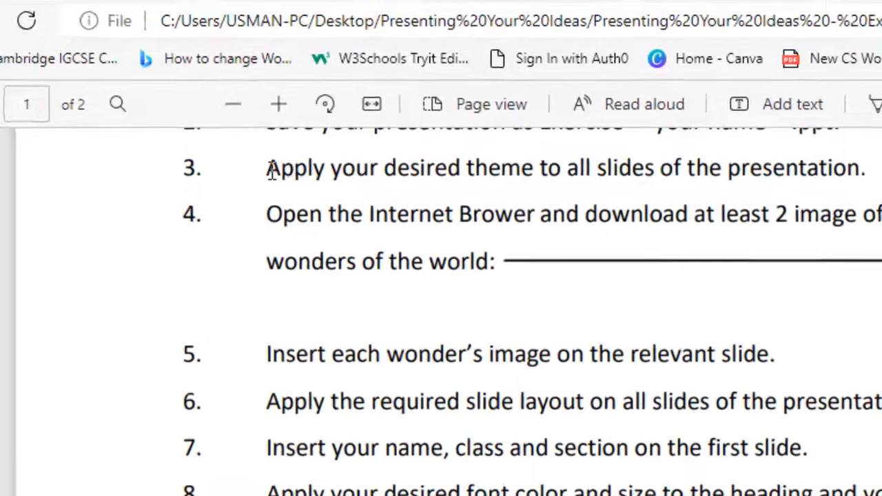
{"action": "left_click_drag", "start_coordinate": [304, 196], "coordinate": [811, 193]}
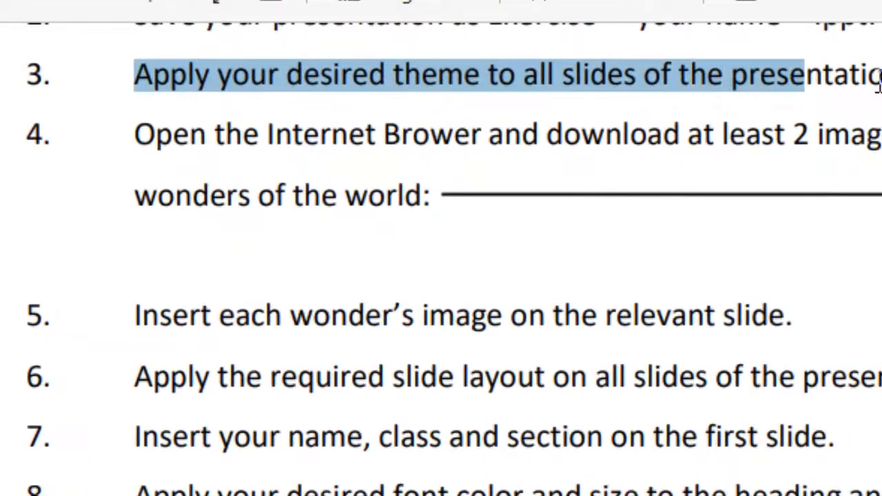
{"action": "left_click_drag", "start_coordinate": [850, 74], "coordinate": [864, 66]}
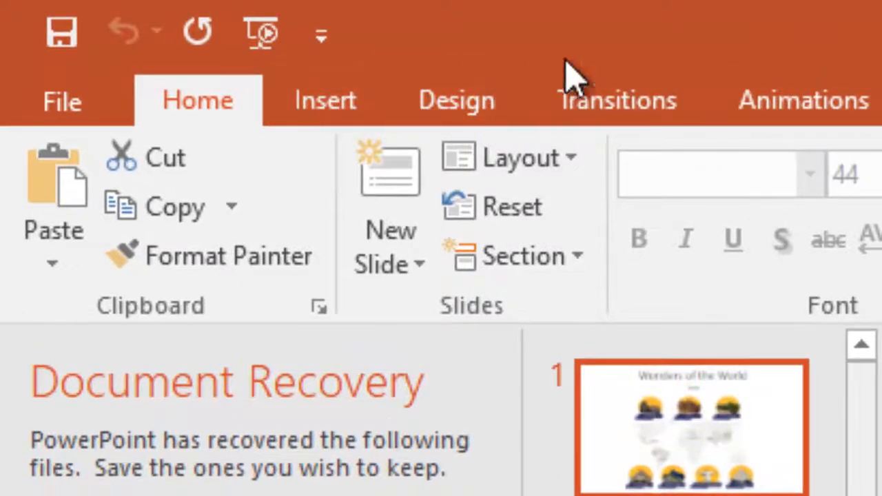
Return to the PowerPoint presentation and apply the blue theme with the circuit-line pattern to all slides.
{"action": "left_click", "coordinate": [441, 107]}
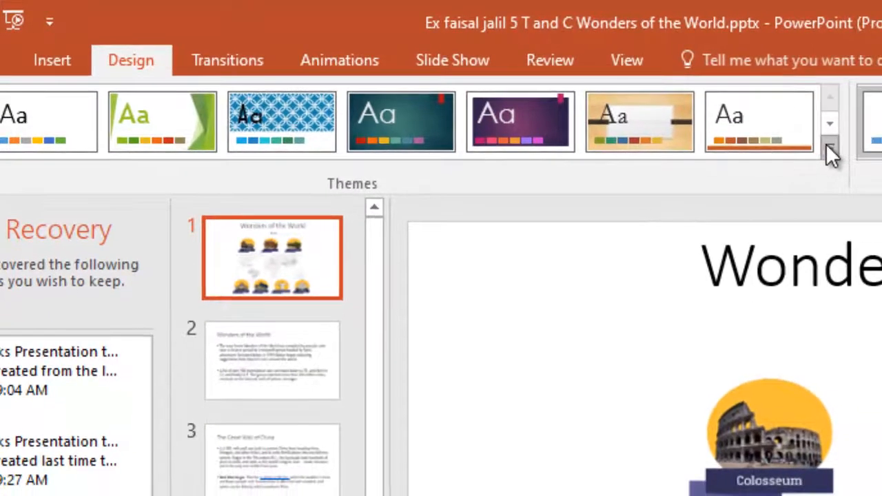
{"action": "left_click", "coordinate": [856, 153]}
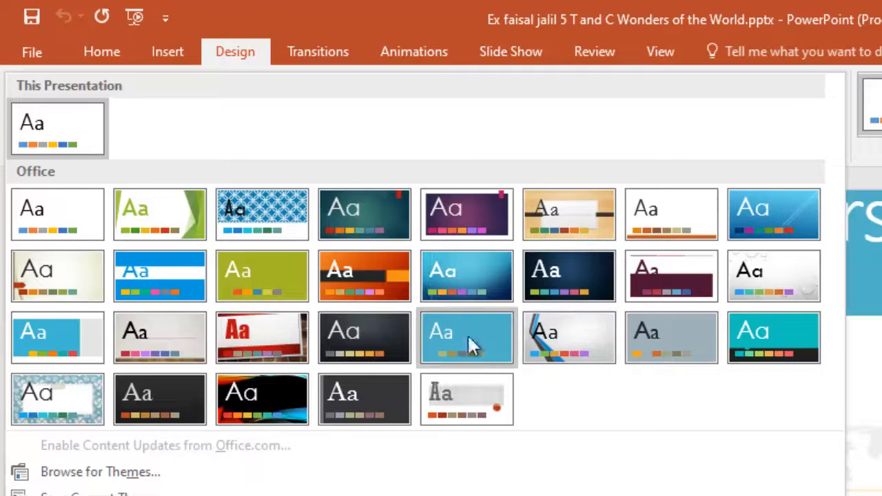
{"action": "left_click", "coordinate": [495, 273]}
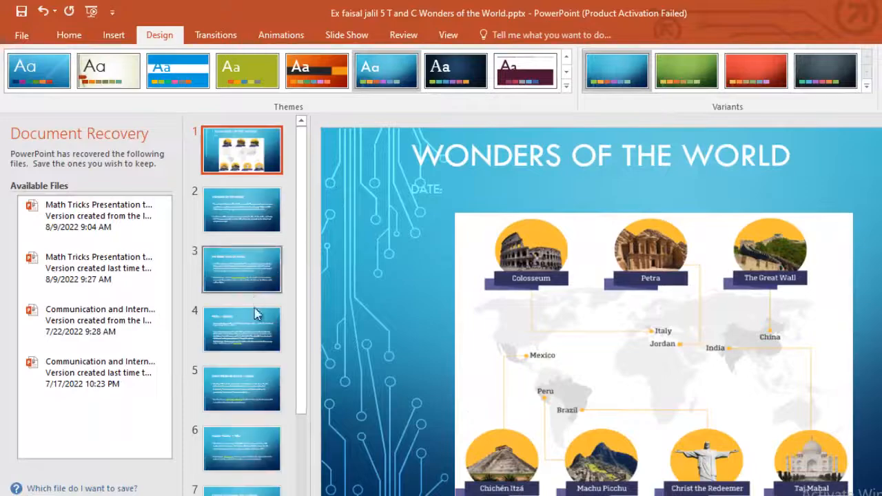
Move the Wonders of the World title on slide 1 right, clear of the circuit pattern.
{"action": "left_click", "coordinate": [558, 157]}
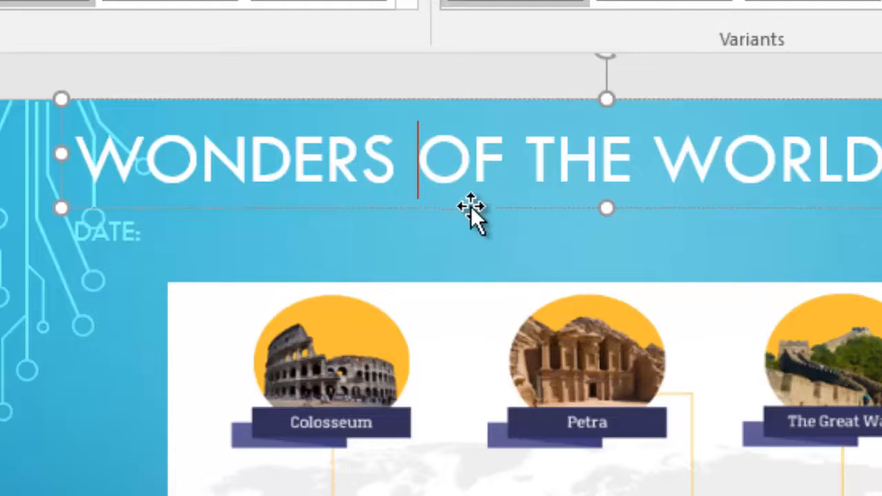
{"action": "scroll", "coordinate": [469, 207], "scroll_direction": "down", "scroll_amount": 1}
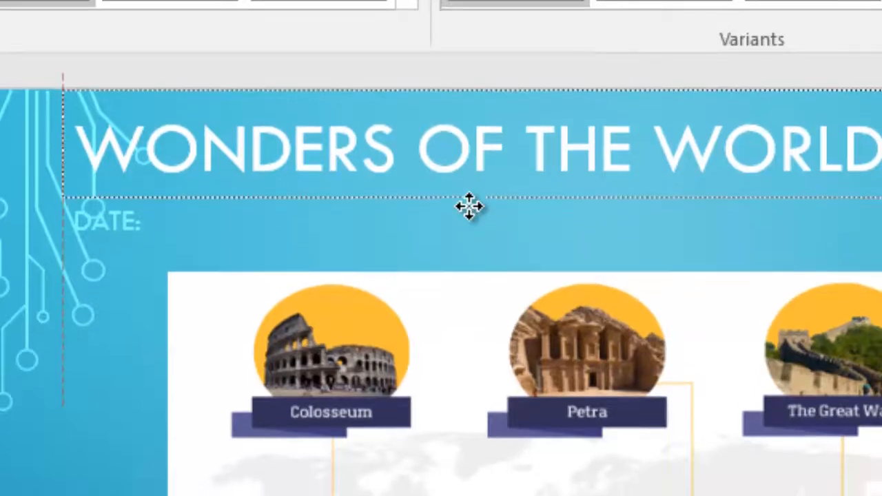
{"action": "left_click_drag", "start_coordinate": [479, 205], "coordinate": [611, 209]}
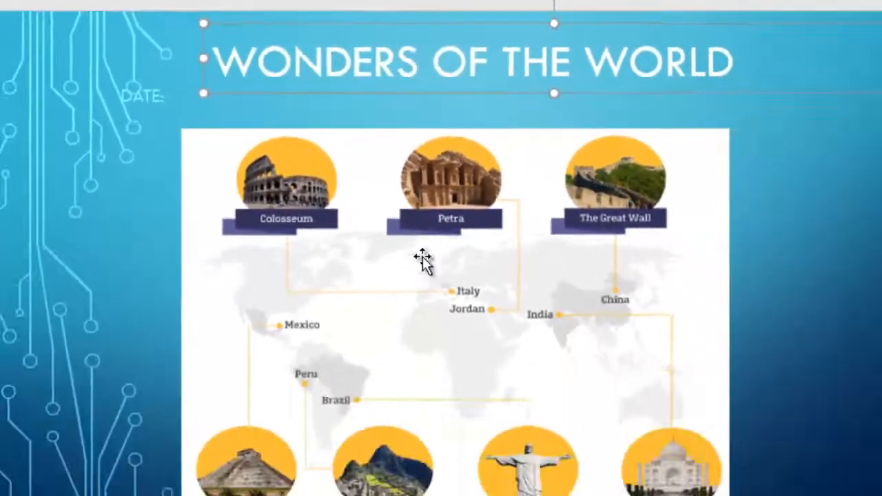
Shrink the world map picture on slide 1 and position it centrally beneath the title.
{"action": "left_click_drag", "start_coordinate": [484, 375], "coordinate": [545, 336]}
{"action": "left_click_drag", "start_coordinate": [450, 200], "coordinate": [449, 200]}
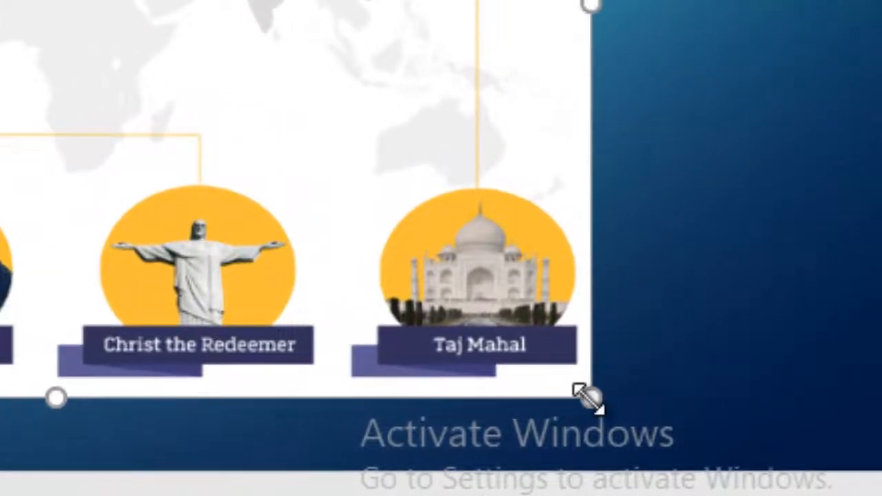
{"action": "left_click_drag", "start_coordinate": [590, 398], "coordinate": [589, 399]}
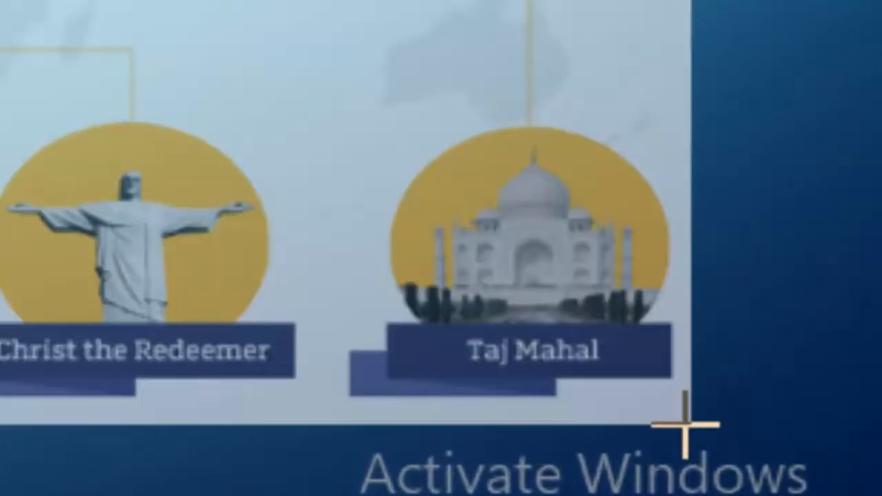
{"action": "left_click_drag", "start_coordinate": [685, 424], "coordinate": [380, 209]}
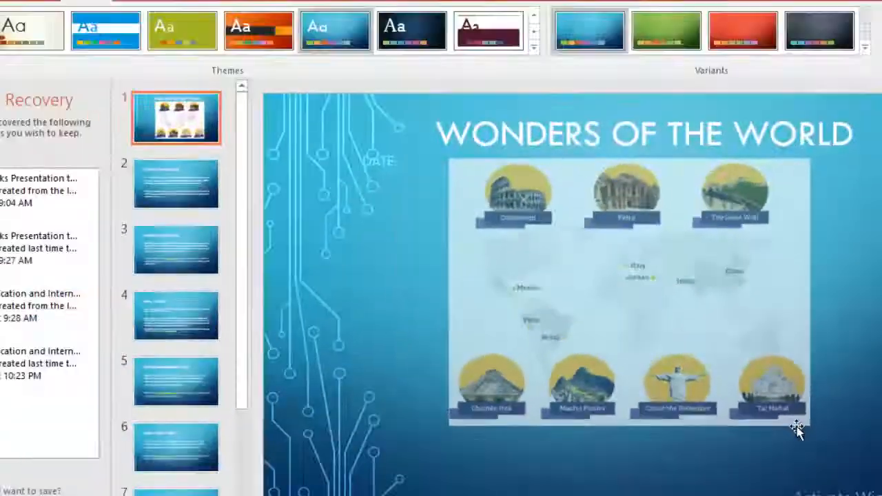
{"action": "left_click_drag", "start_coordinate": [656, 352], "coordinate": [700, 357]}
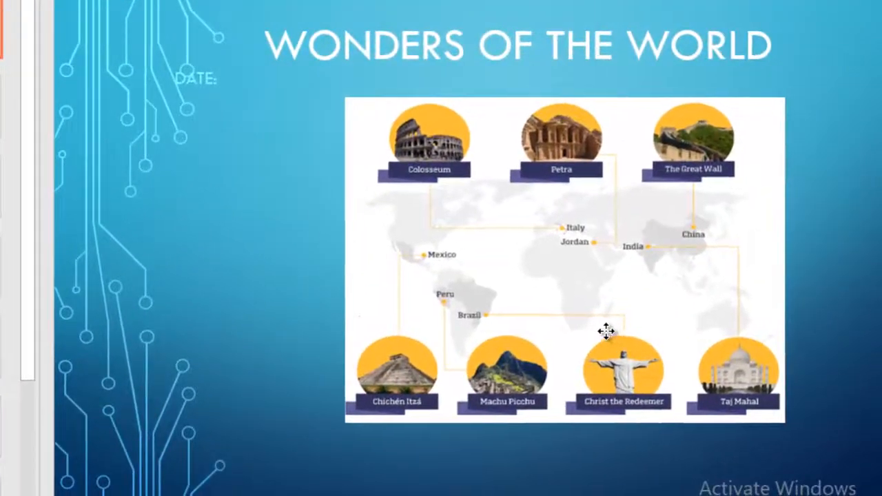
Nudge the world map picture on slide 1 slightly left and save the presentation.
{"action": "left_click_drag", "start_coordinate": [612, 332], "coordinate": [595, 333]}
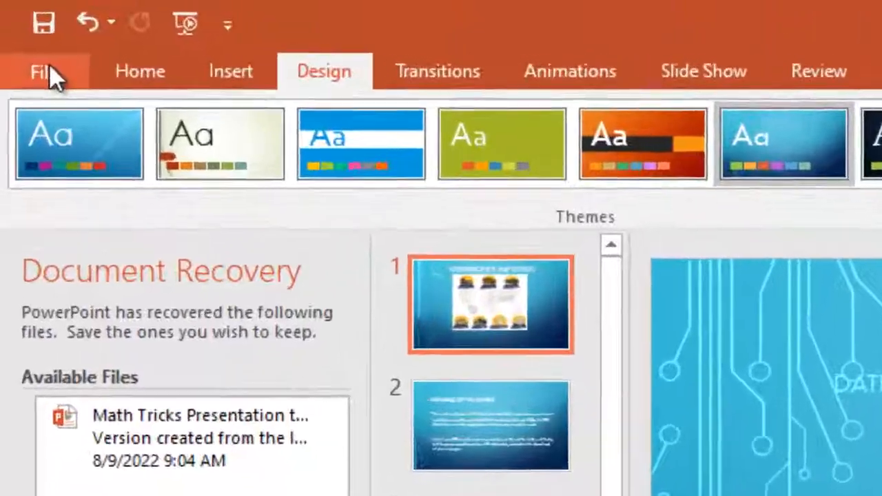
{"action": "left_click", "coordinate": [30, 50]}
{"action": "left_click", "coordinate": [84, 364]}
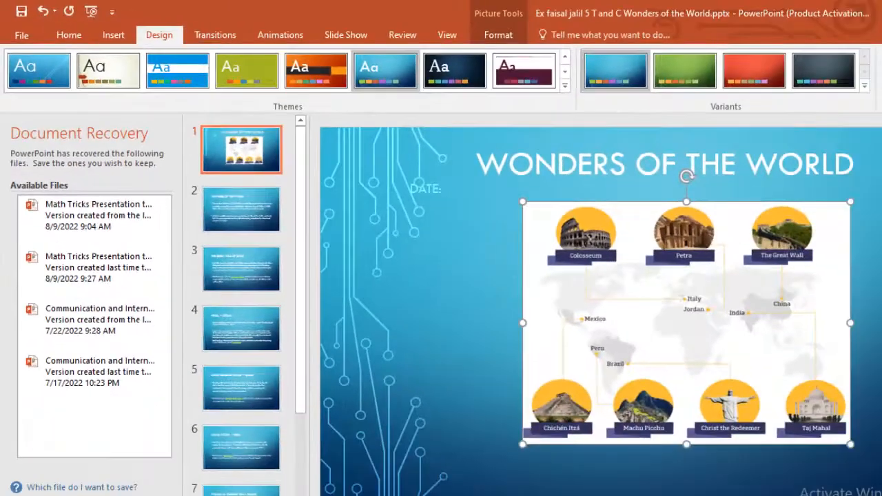
Switch to the exercise handout in the browser and read task 4 about downloading images of the listed wonders.
{"action": "left_click", "coordinate": [473, 476]}
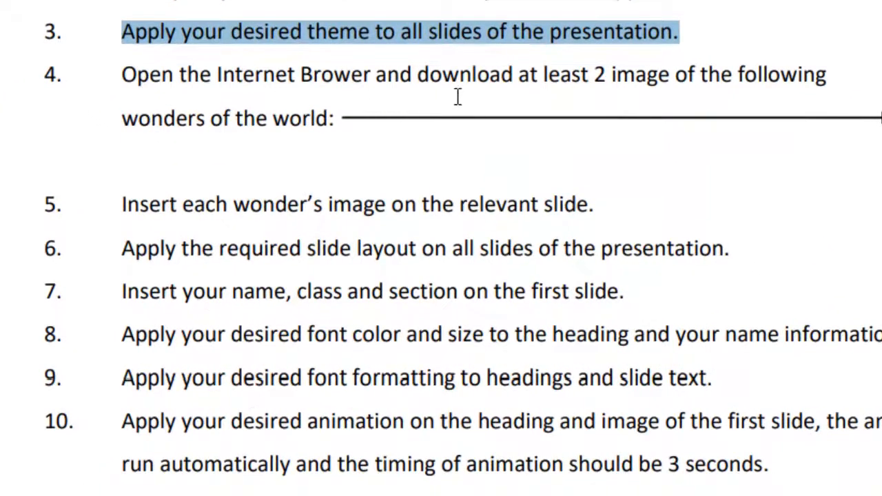
{"action": "left_click_drag", "start_coordinate": [126, 75], "coordinate": [328, 120]}
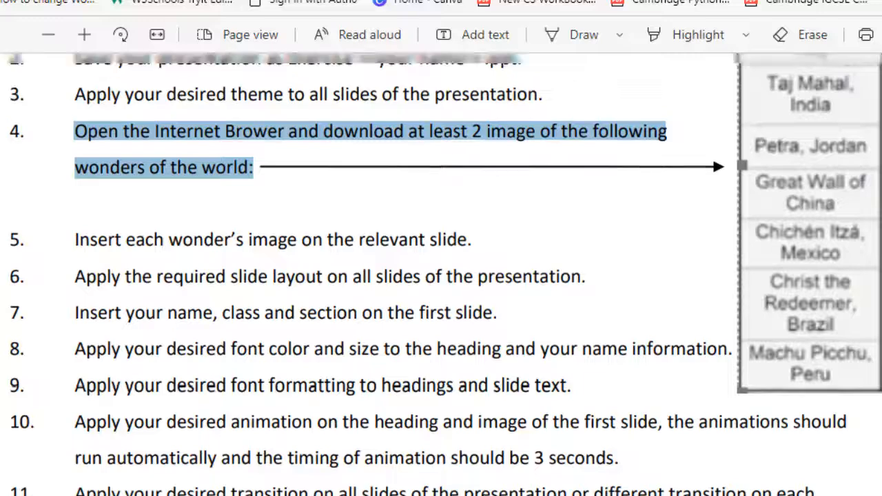
{"action": "scroll", "coordinate": [441, 248], "scroll_direction": "up", "scroll_amount": 1}
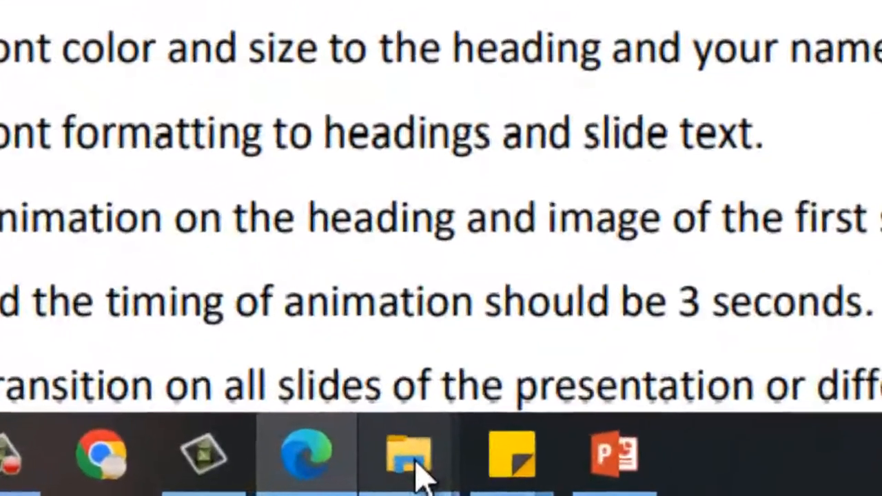
Switch to the Presenting Your Ideas folder in File Explorer and open its images folder to check the pictures.
{"action": "mouse_move", "coordinate": [424, 478]}
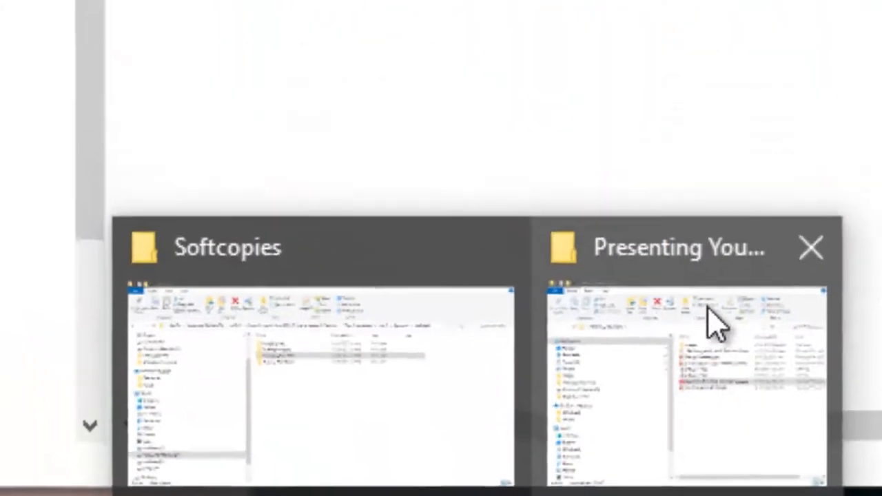
{"action": "left_click", "coordinate": [679, 207]}
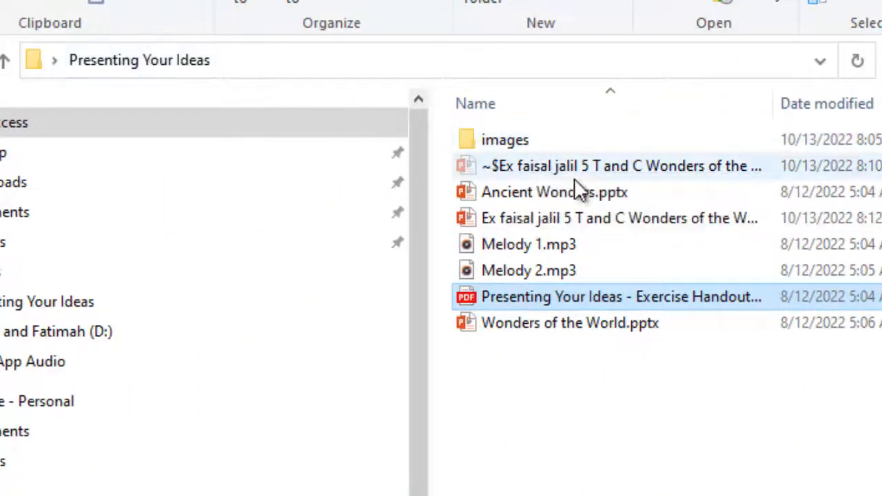
{"action": "double_click", "coordinate": [506, 137]}
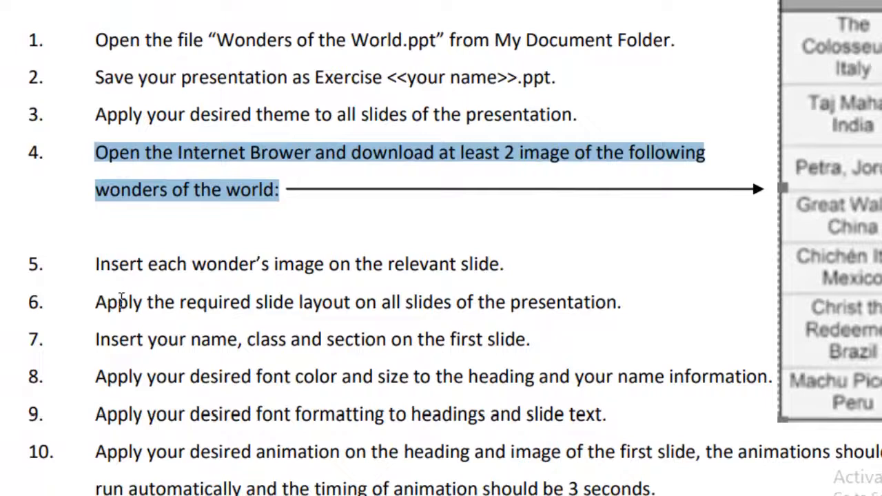
Return to the exercise handout and read task 5 about inserting each wonder's image on the relevant slide.
{"action": "left_click_drag", "start_coordinate": [98, 270], "coordinate": [518, 274]}
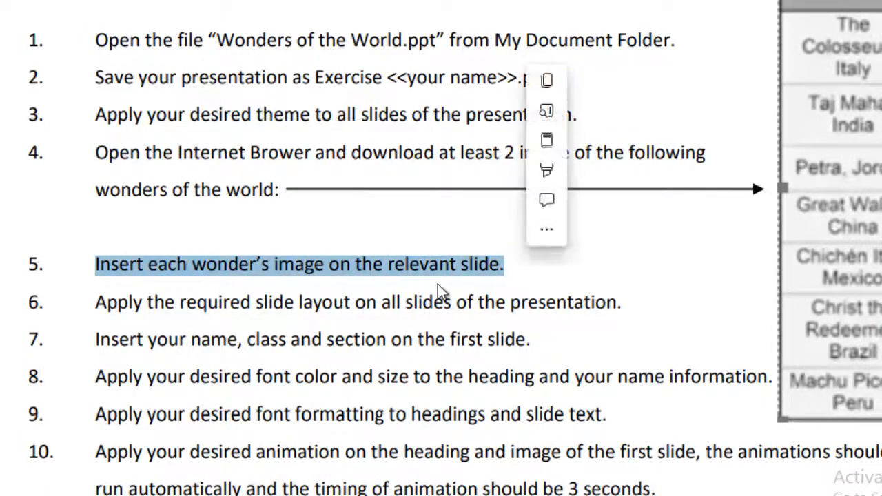